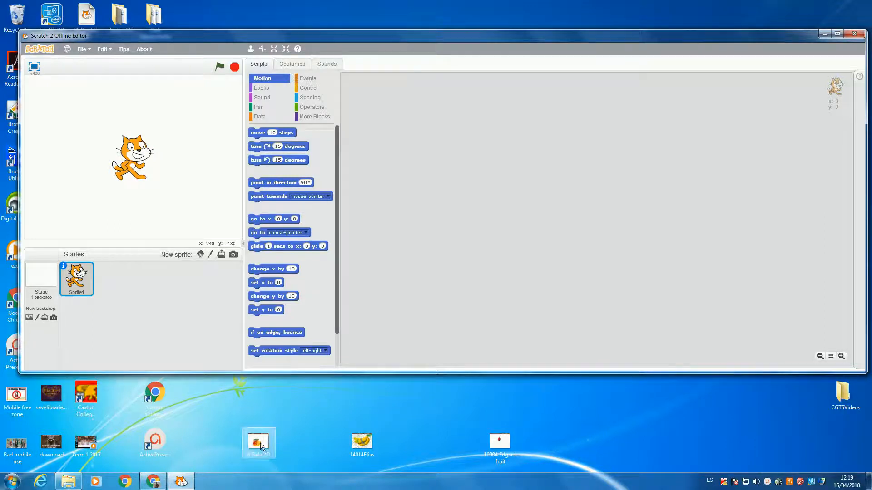
- Preview the mango picture on the desktop and upload it as a new costume for the cat sprite
{"action": "double_click", "coordinate": [261, 444]}
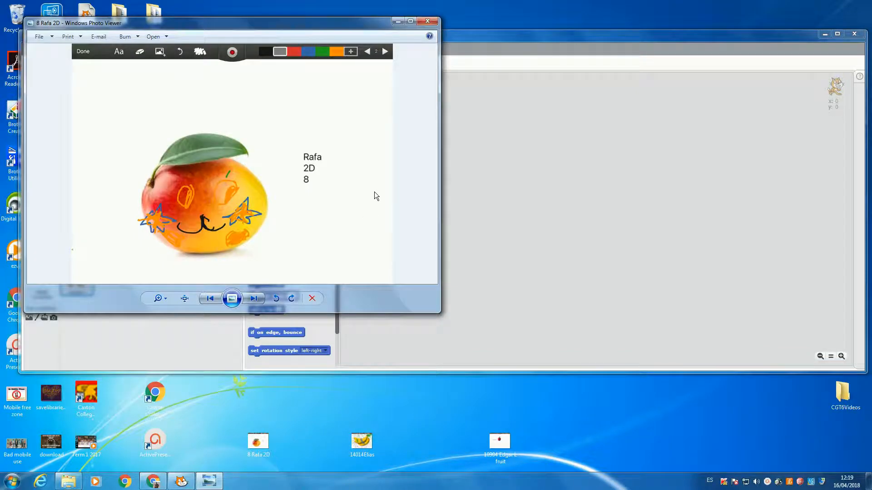
{"action": "left_click", "coordinate": [427, 21]}
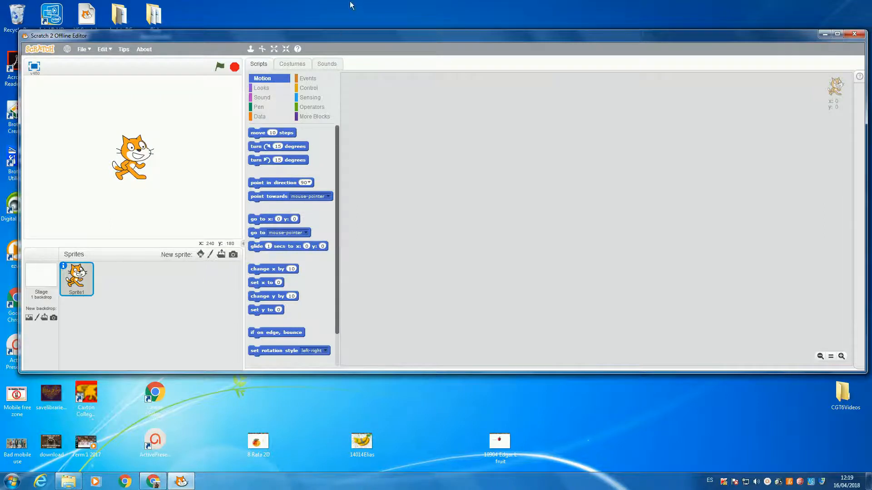
{"action": "left_click", "coordinate": [293, 64]}
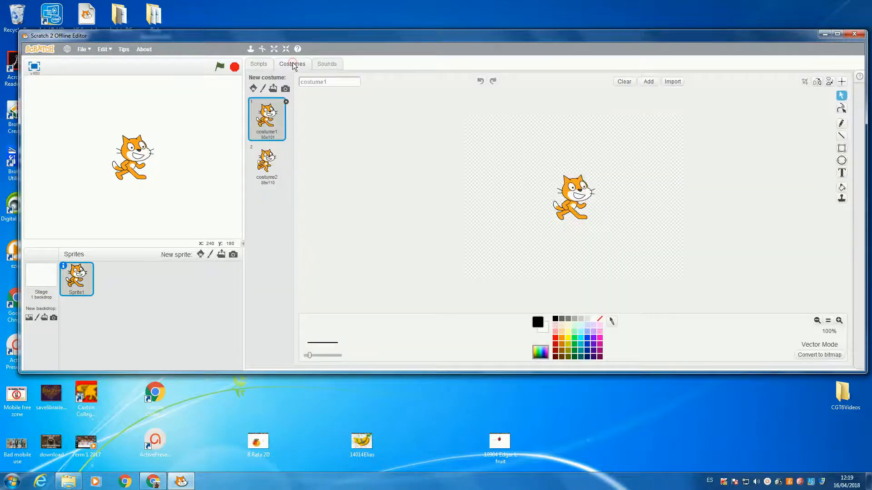
{"action": "left_click", "coordinate": [274, 88]}
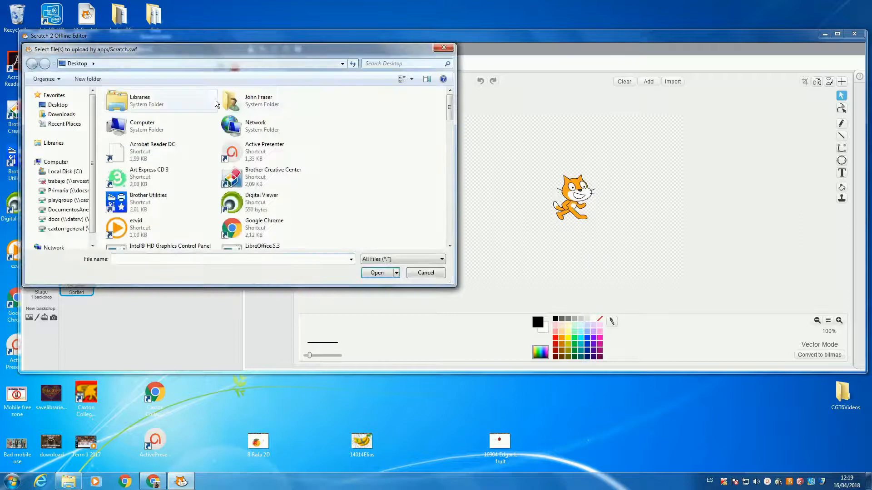
{"action": "left_click_drag", "start_coordinate": [450, 113], "coordinate": [445, 233]}
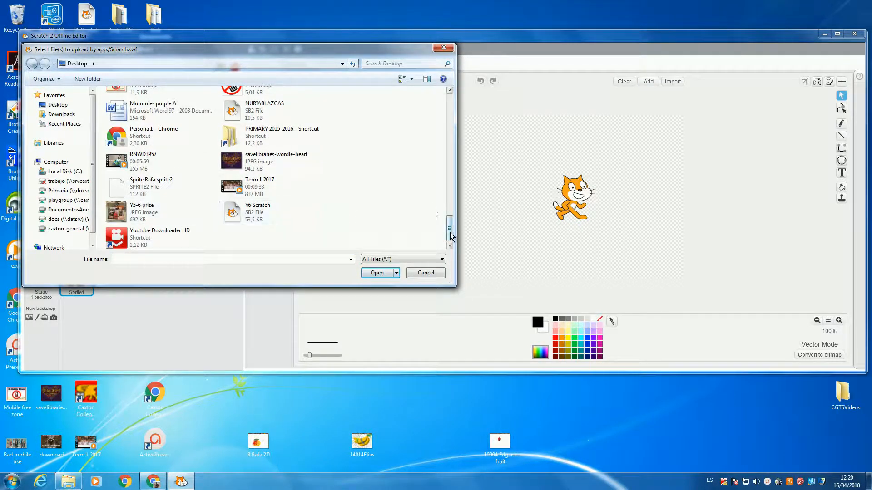
{"action": "left_click_drag", "start_coordinate": [451, 233], "coordinate": [452, 222]}
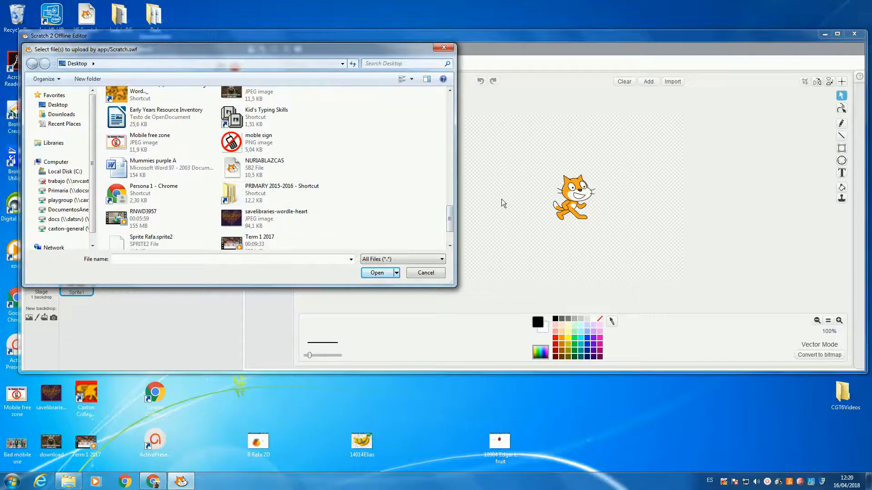
{"action": "left_click_drag", "start_coordinate": [454, 216], "coordinate": [451, 187]}
{"action": "double_click", "coordinate": [291, 146]}
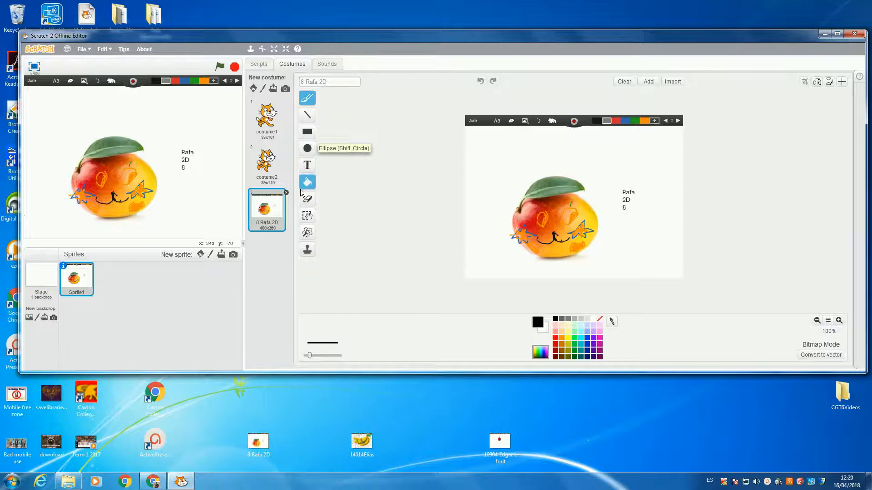
- Remove the picture's background by tracing around the mango with the Magic Wand, and move the sprite right of the stage's centre
{"action": "left_click", "coordinate": [308, 233]}
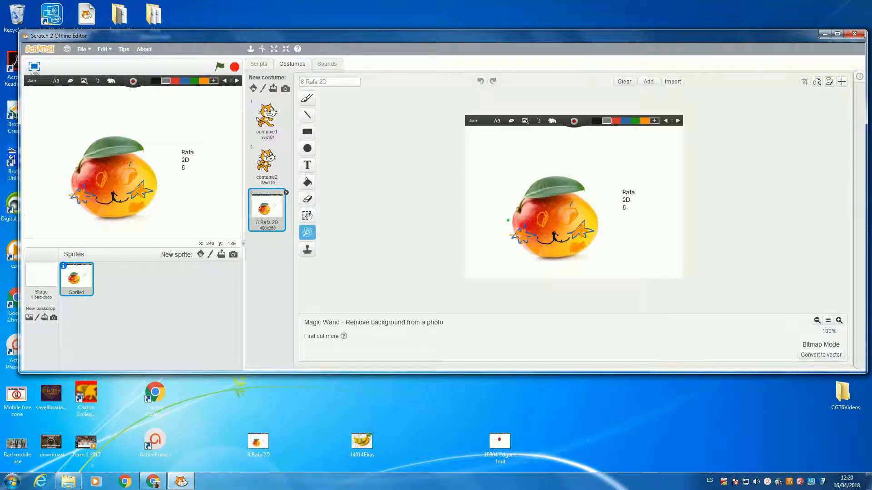
{"action": "left_click", "coordinate": [512, 214]}
{"action": "mouse_move", "coordinate": [519, 207]}
{"action": "left_mouse_down"}
{"action": "mouse_move", "coordinate": [529, 188]}
{"action": "mouse_move", "coordinate": [557, 175]}
{"action": "mouse_move", "coordinate": [574, 177]}
{"action": "mouse_move", "coordinate": [587, 191]}
{"action": "left_mouse_up"}
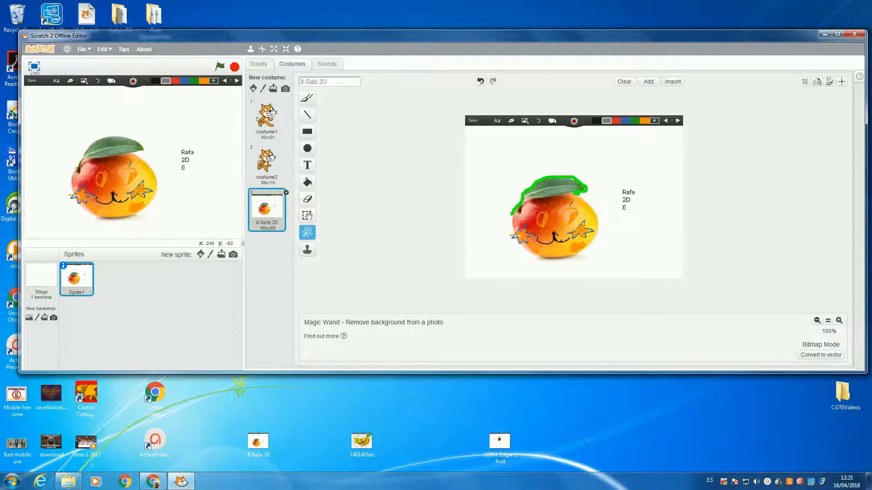
{"action": "mouse_move", "coordinate": [587, 192]}
{"action": "left_mouse_down"}
{"action": "mouse_move", "coordinate": [601, 233]}
{"action": "mouse_move", "coordinate": [581, 253]}
{"action": "left_mouse_up"}
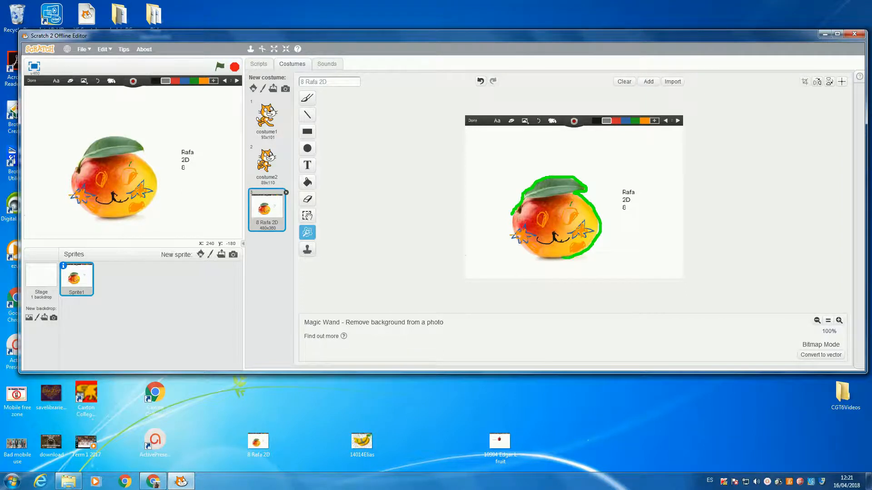
{"action": "left_click_drag", "start_coordinate": [556, 260], "coordinate": [531, 259]}
{"action": "left_click_drag", "start_coordinate": [513, 216], "coordinate": [513, 215]}
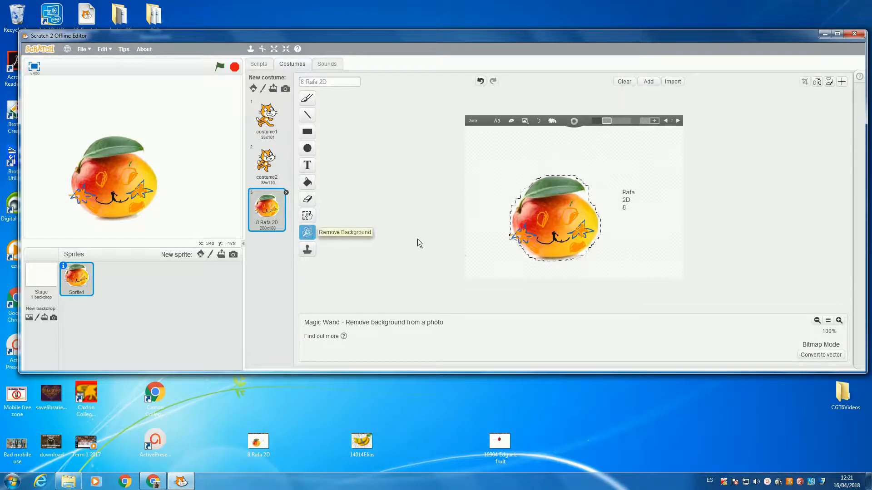
{"action": "left_click", "coordinate": [414, 142]}
{"action": "left_click", "coordinate": [675, 170]}
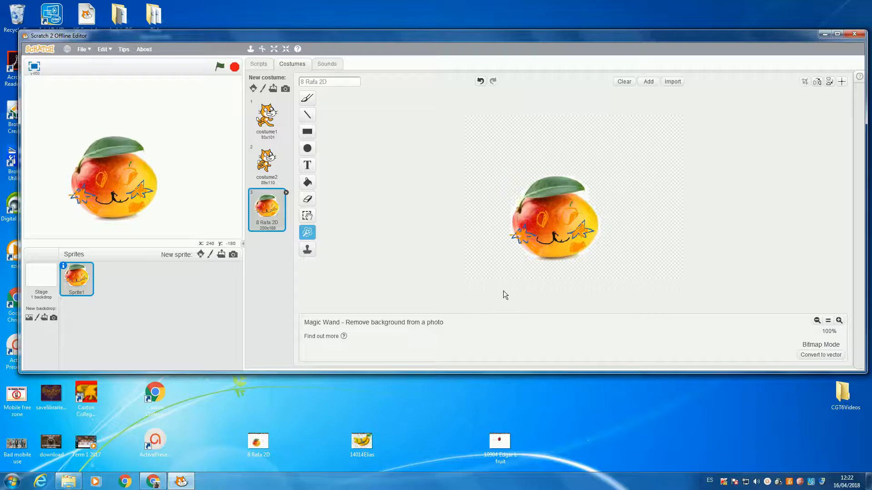
{"action": "left_click_drag", "start_coordinate": [99, 194], "coordinate": [144, 178]}
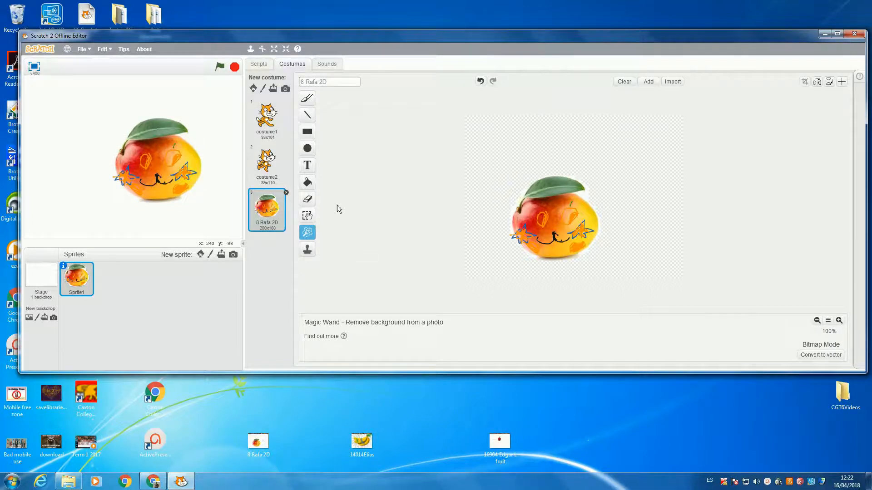
- Erase the leftover white pixels along the mango's bottom edge and around the tip of its leaf
{"action": "left_click", "coordinate": [839, 321]}
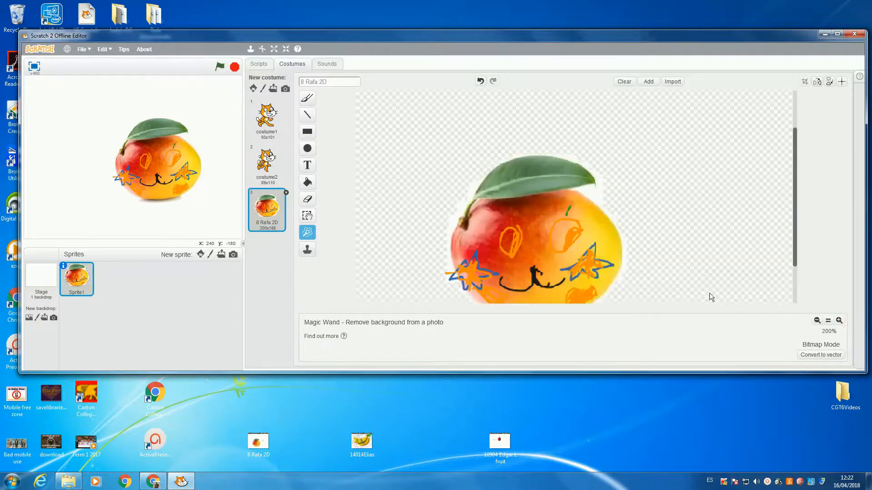
{"action": "left_click_drag", "start_coordinate": [795, 173], "coordinate": [797, 212]}
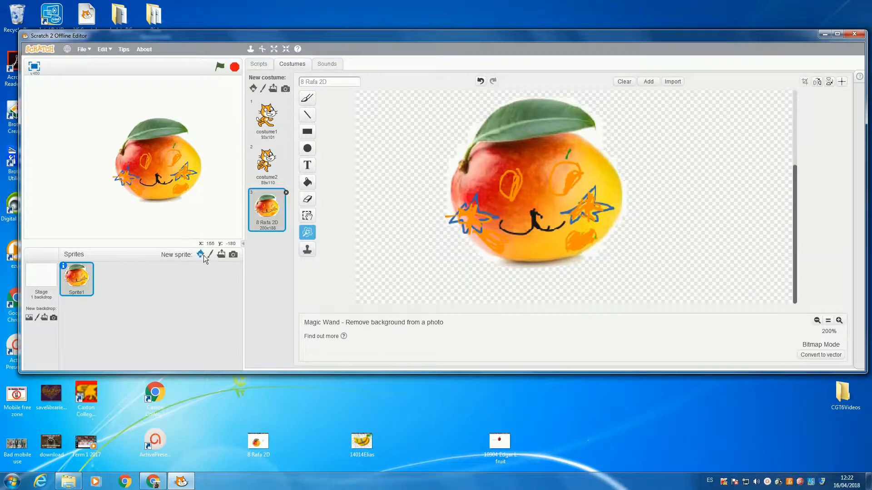
{"action": "left_click", "coordinate": [307, 199]}
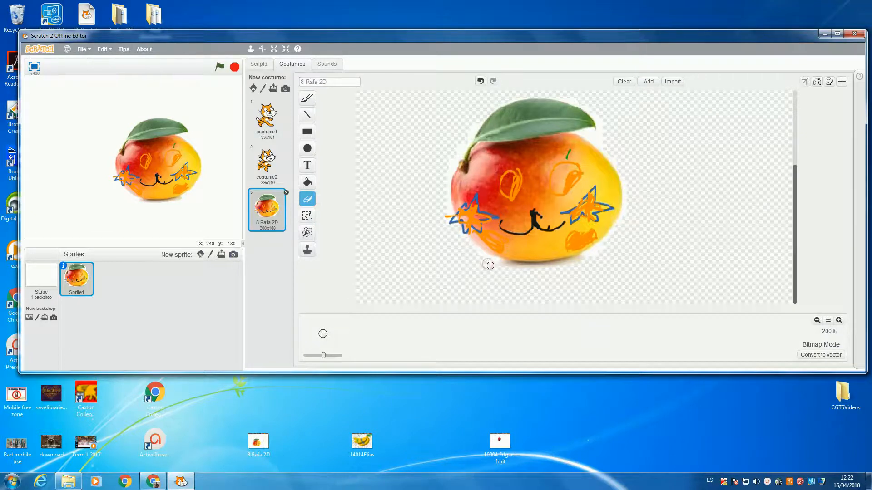
{"action": "mouse_move", "coordinate": [523, 268]}
{"action": "left_mouse_down"}
{"action": "mouse_move", "coordinate": [567, 265]}
{"action": "mouse_move", "coordinate": [616, 234]}
{"action": "left_mouse_up"}
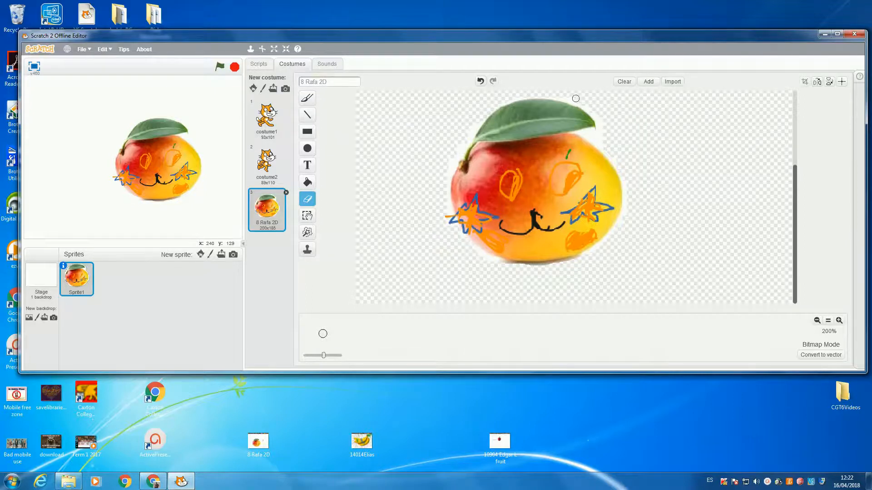
{"action": "left_click_drag", "start_coordinate": [557, 95], "coordinate": [600, 126]}
- Fill the stage backdrop with solid purple
{"action": "left_click", "coordinate": [40, 279]}
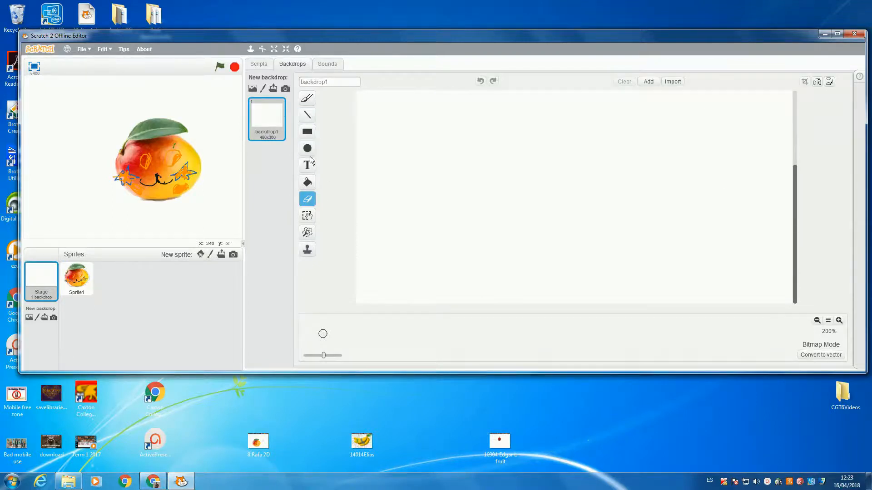
{"action": "left_click", "coordinate": [307, 183]}
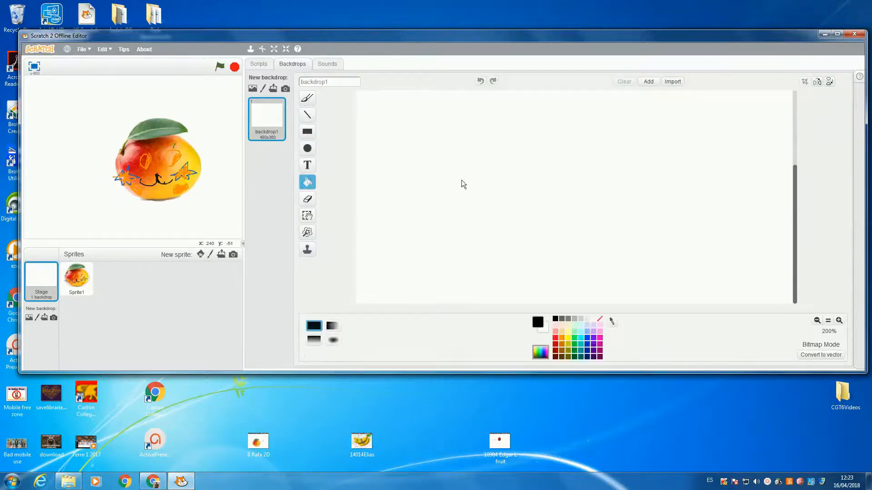
{"action": "left_click", "coordinate": [594, 344]}
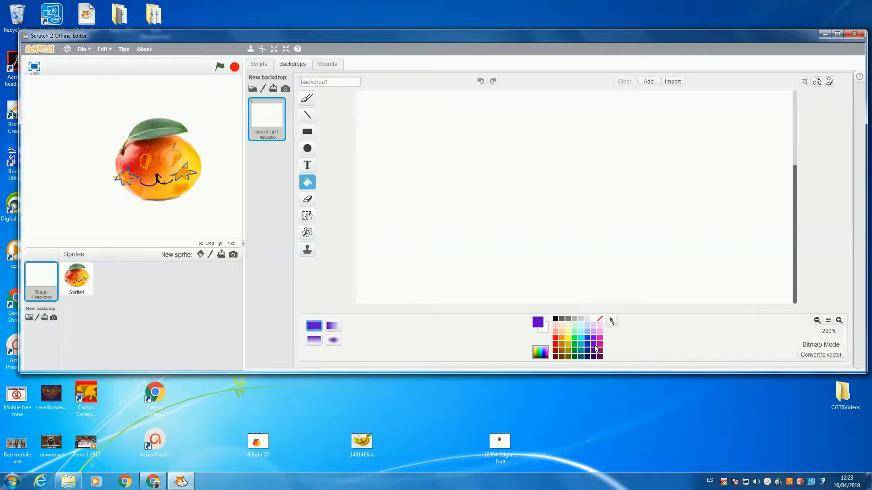
{"action": "left_click", "coordinate": [568, 186]}
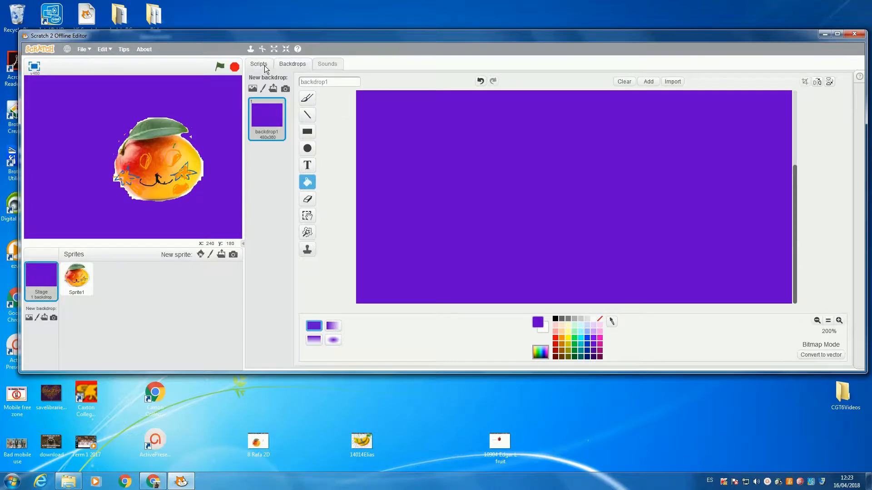
- Erase the remaining white fringe along the mango costume's lower-left edge and keep that costume selected
{"action": "left_click", "coordinate": [89, 284]}
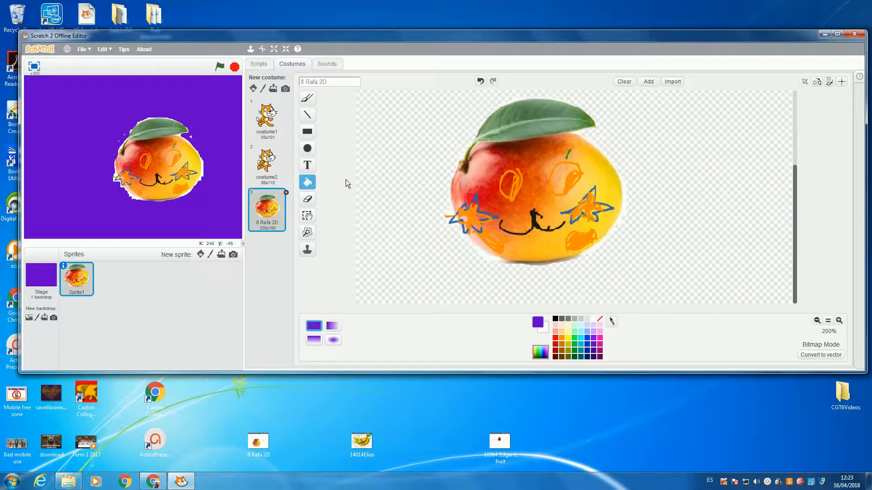
{"action": "left_click", "coordinate": [307, 199]}
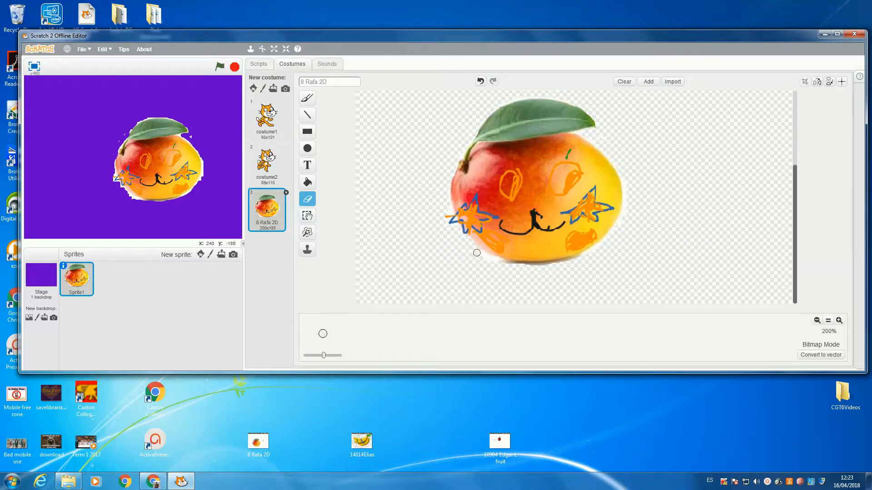
{"action": "left_click_drag", "start_coordinate": [484, 257], "coordinate": [515, 268]}
{"action": "left_click", "coordinate": [447, 210]}
{"action": "left_click", "coordinate": [268, 163]}
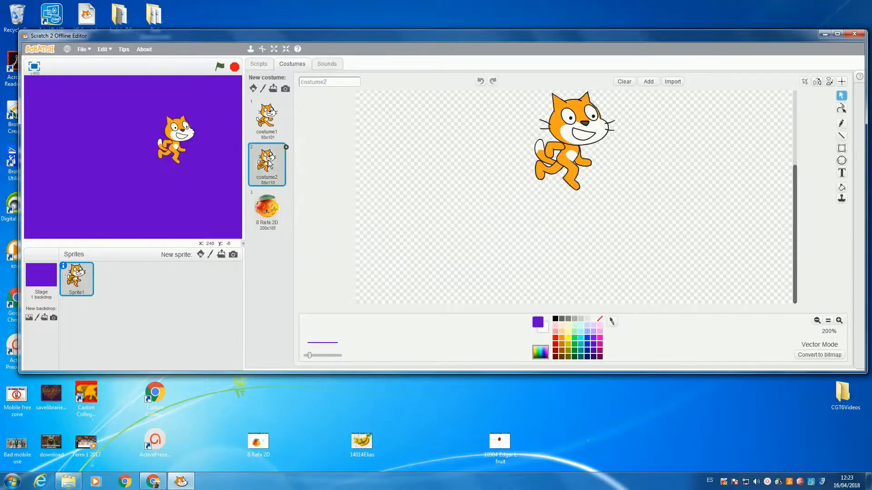
{"action": "left_click", "coordinate": [265, 214]}
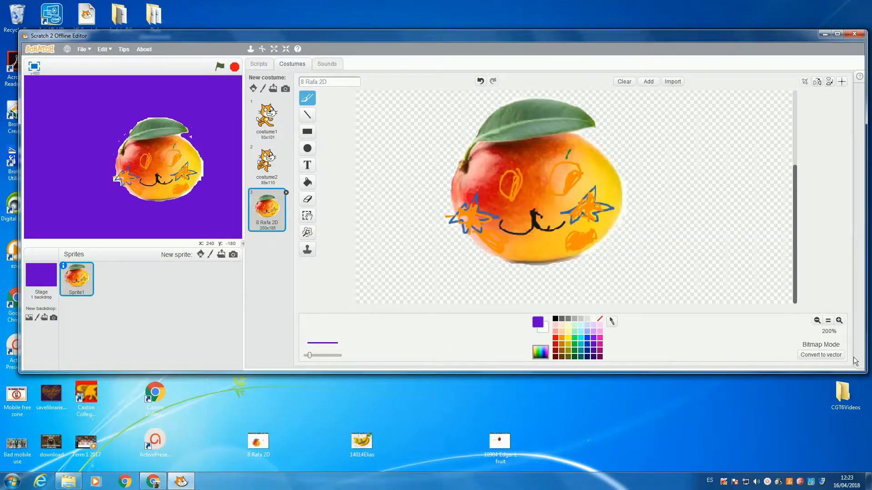
- Shrink the mango sprite on the stage to about a third of its size
{"action": "left_click", "coordinate": [817, 320]}
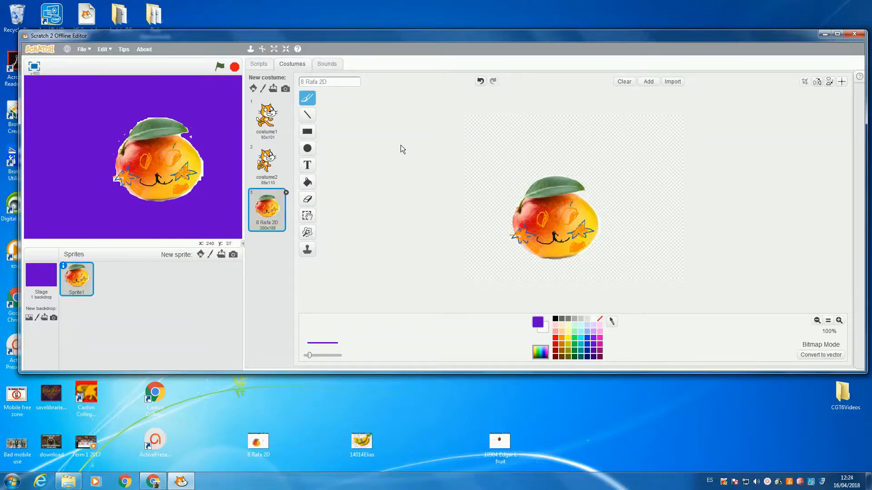
{"action": "left_click", "coordinate": [288, 48]}
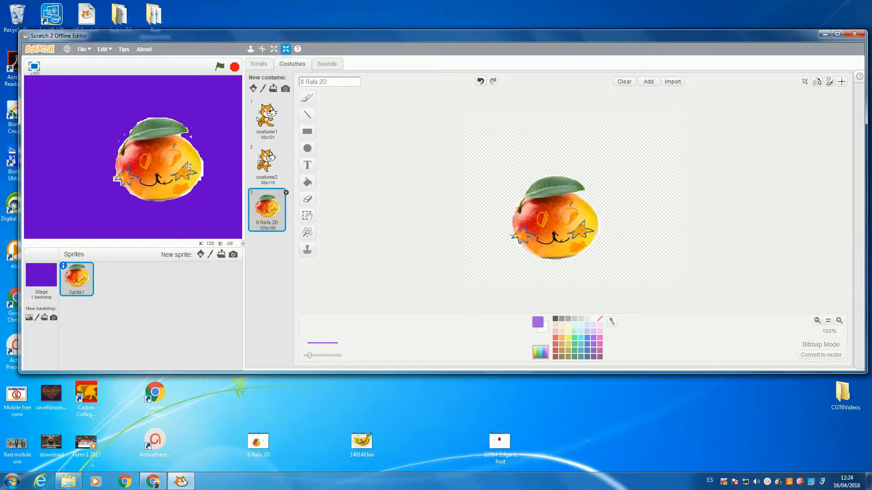
{"action": "left_click", "coordinate": [156, 166]}
{"action": "left_click", "coordinate": [157, 164]}
{"action": "left_click", "coordinate": [159, 162]}
{"action": "left_click", "coordinate": [160, 161]}
{"action": "left_click", "coordinate": [162, 159]}
{"action": "left_click", "coordinate": [162, 158]}
{"action": "left_click", "coordinate": [164, 156]}
{"action": "left_click", "coordinate": [165, 156]}
{"action": "left_click", "coordinate": [166, 154]}
{"action": "left_click", "coordinate": [167, 153]}
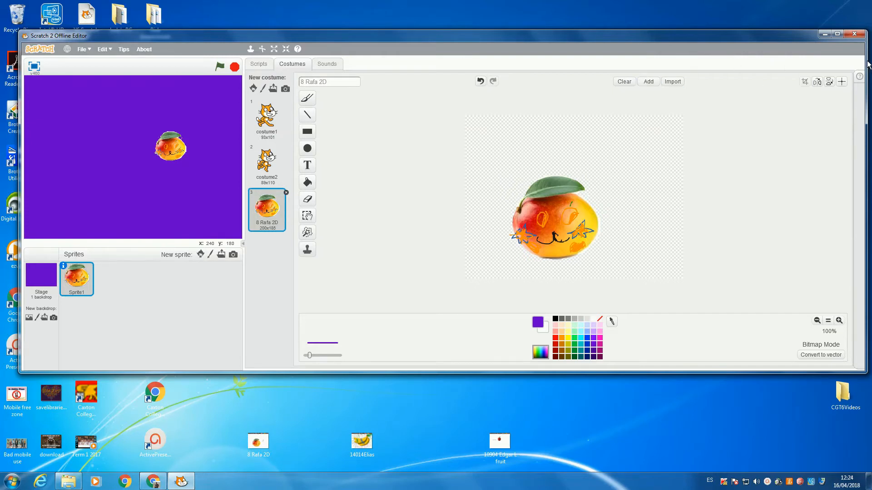
{"action": "left_click", "coordinate": [767, 482]}
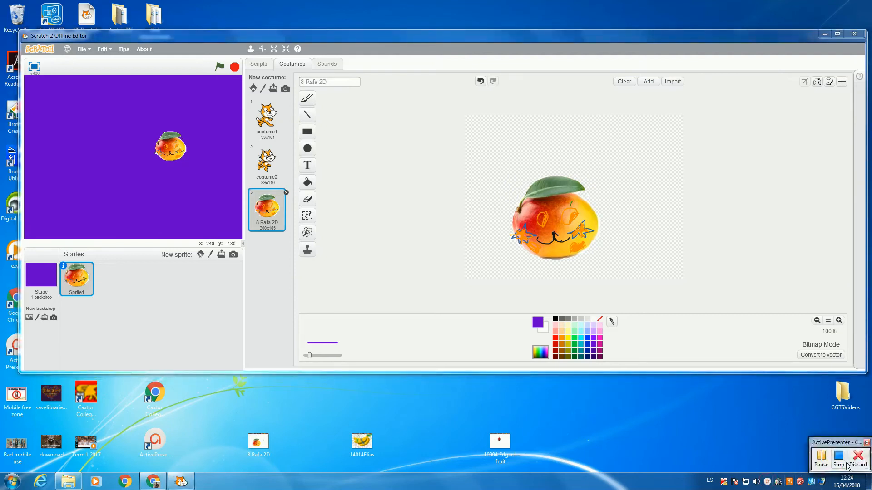